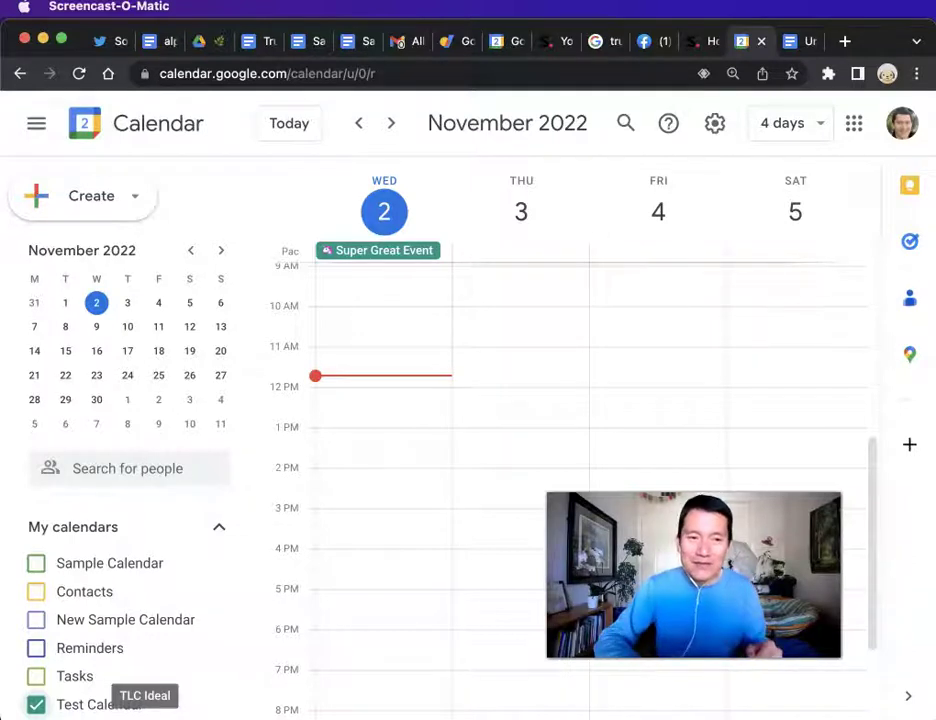
# - From Test Calendar's Settings and sharing page, copy the secret iCal address and accept the warning
pyautogui.click(228, 196)
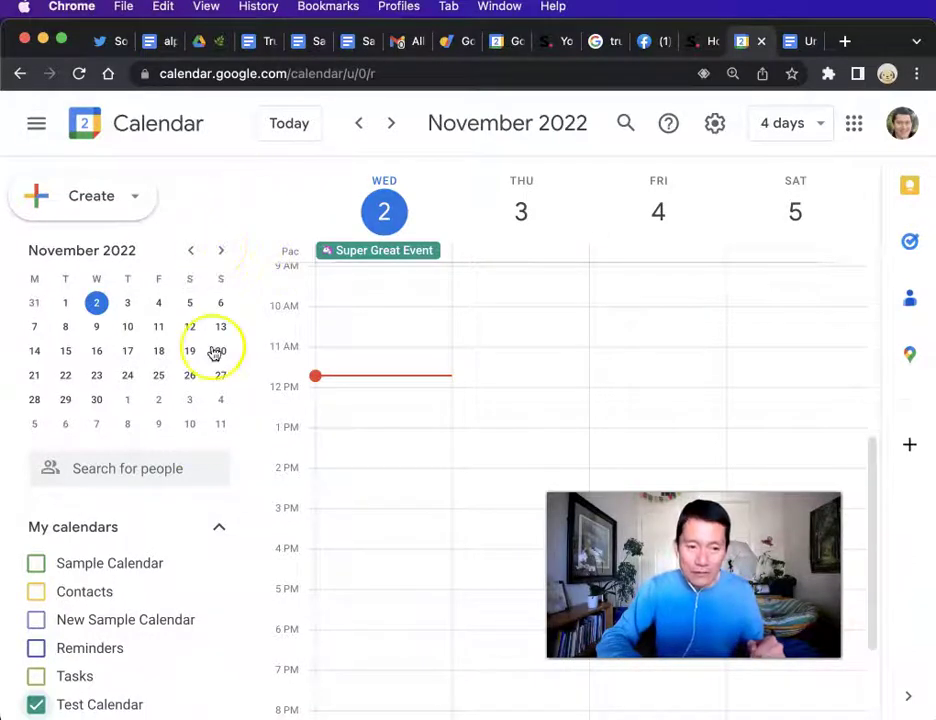
pyautogui.scroll(-3, 172, 558)
pyautogui.scroll(-1, 174, 560)
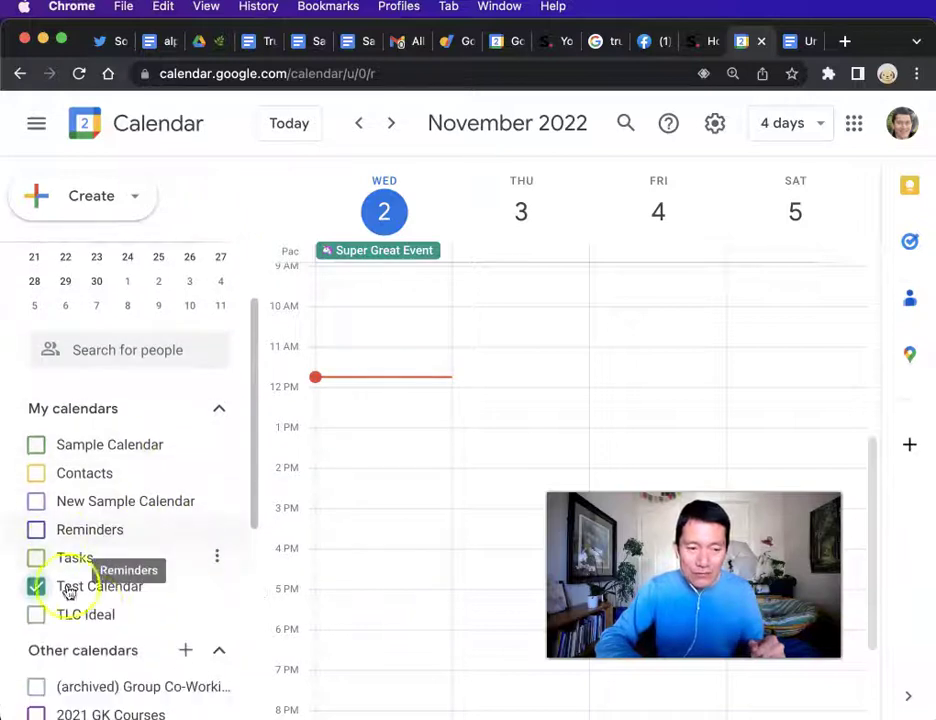
pyautogui.click(218, 588)
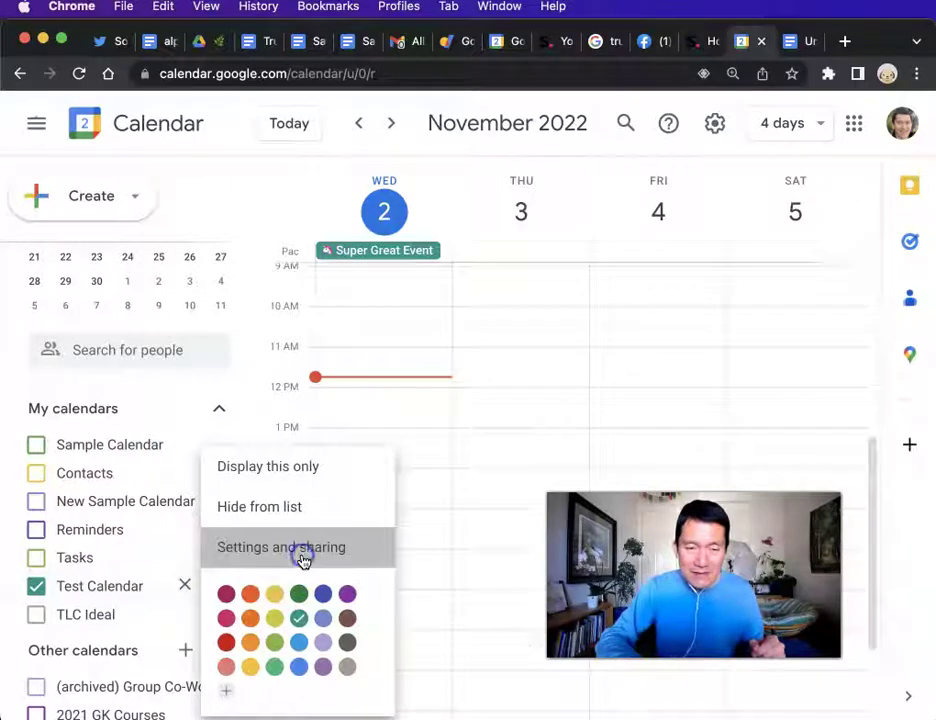
pyautogui.click(303, 556)
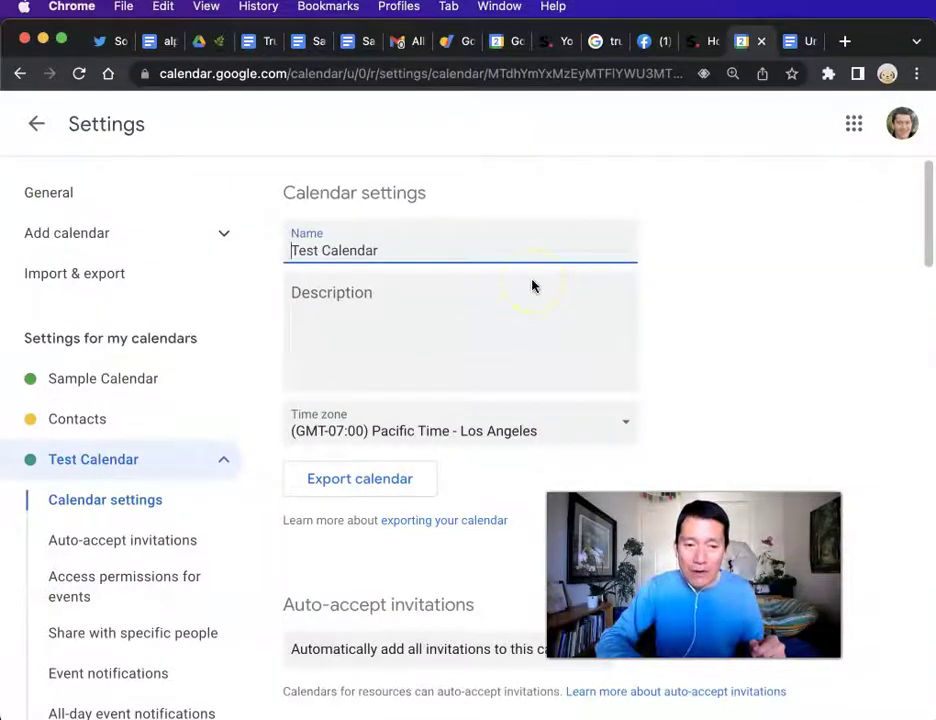
pyautogui.scroll(-20, 533, 284)
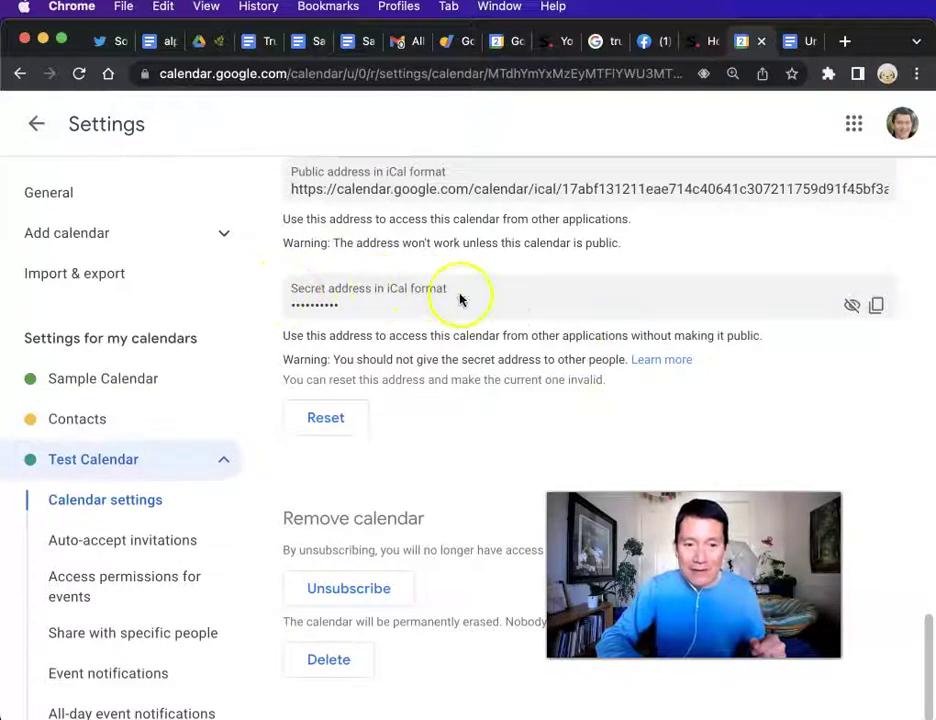
pyautogui.click(879, 311)
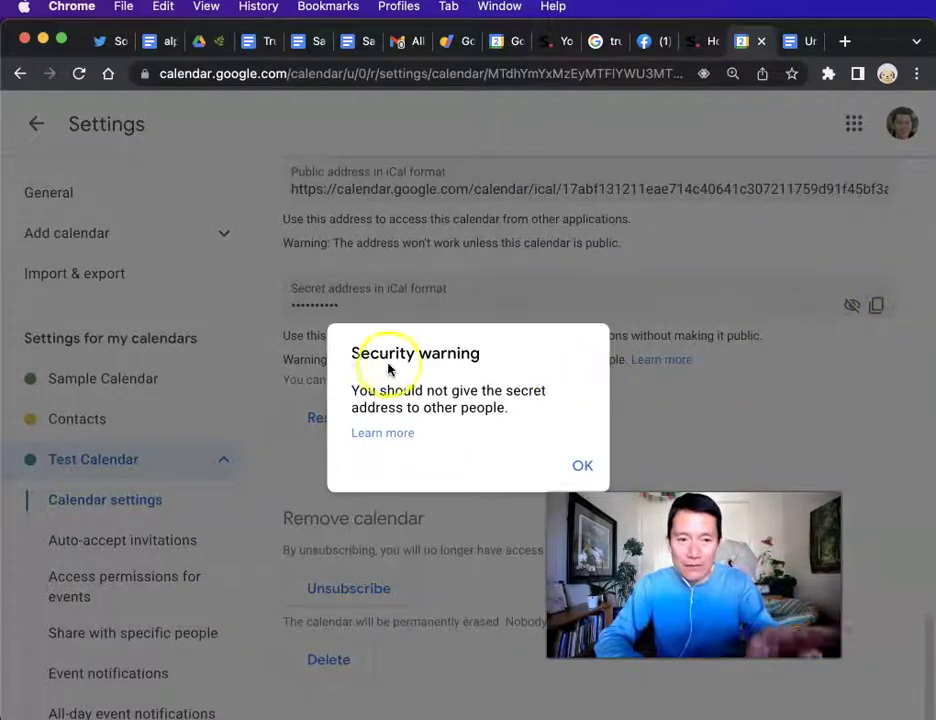
pyautogui.click(580, 468)
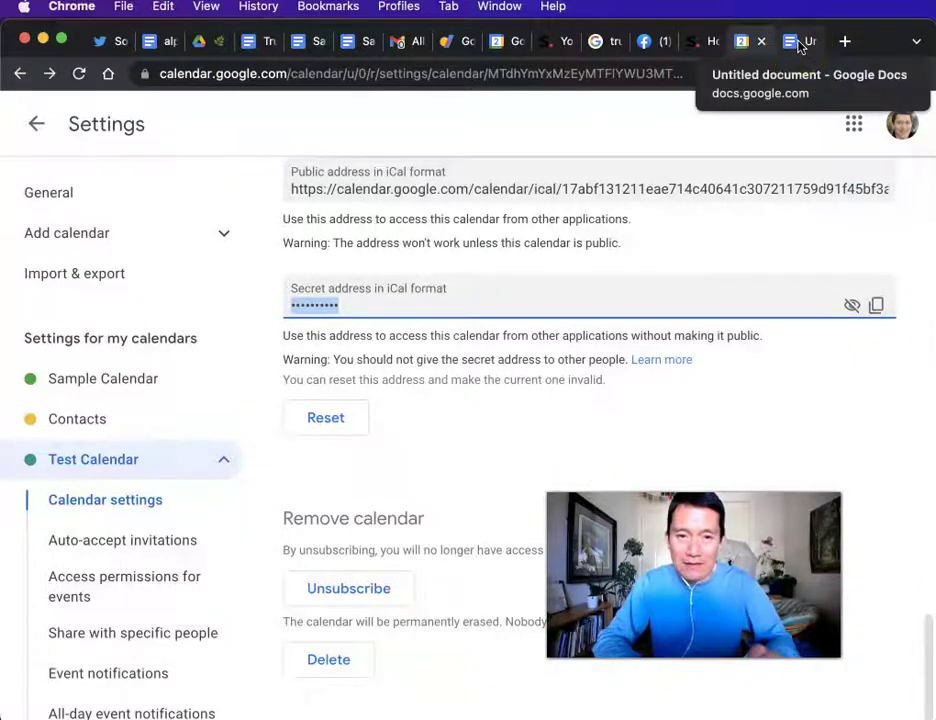
# - In the Untitled document, highlight the pasted address's calendar ID and its .ics ending
pyautogui.click(800, 43)
pyautogui.click(211, 432)
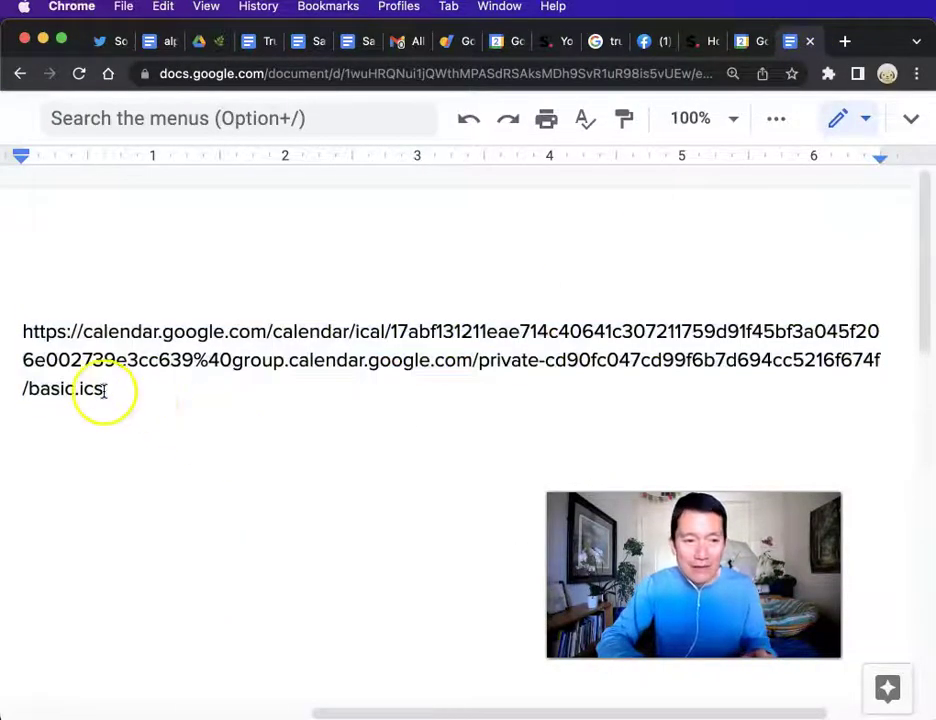
pyautogui.moveTo(102, 388); pyautogui.dragTo(79, 390)
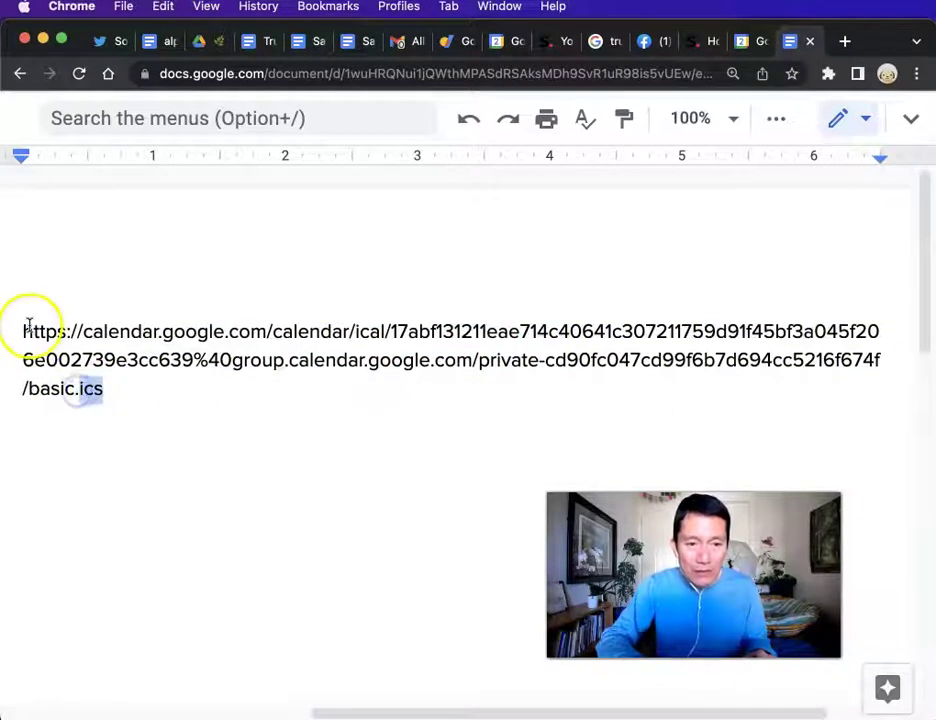
pyautogui.moveTo(398, 330); pyautogui.dragTo(193, 361)
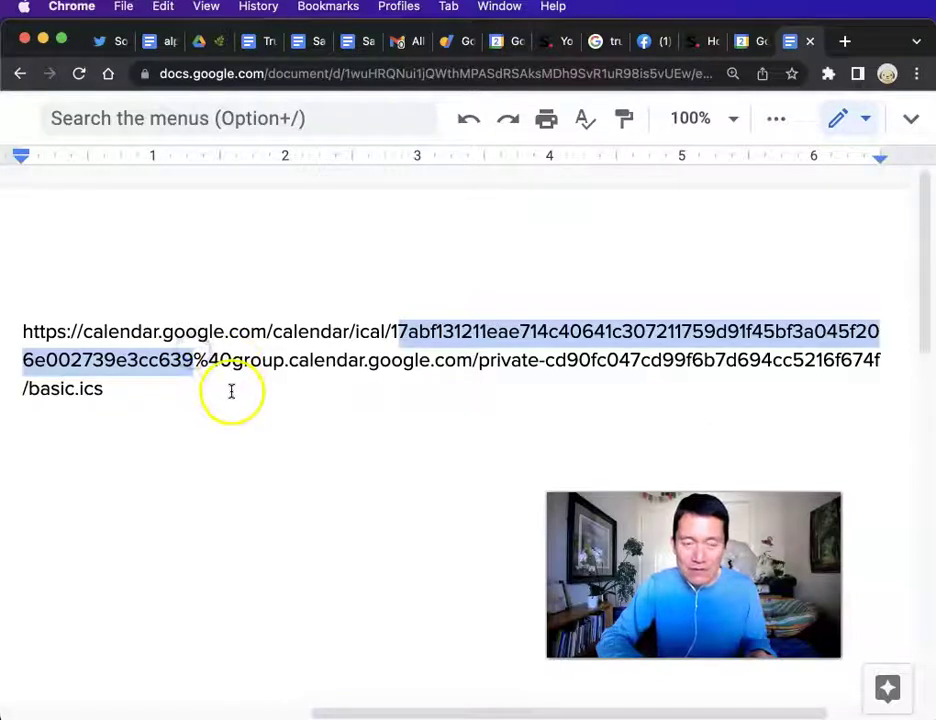
pyautogui.click(138, 393)
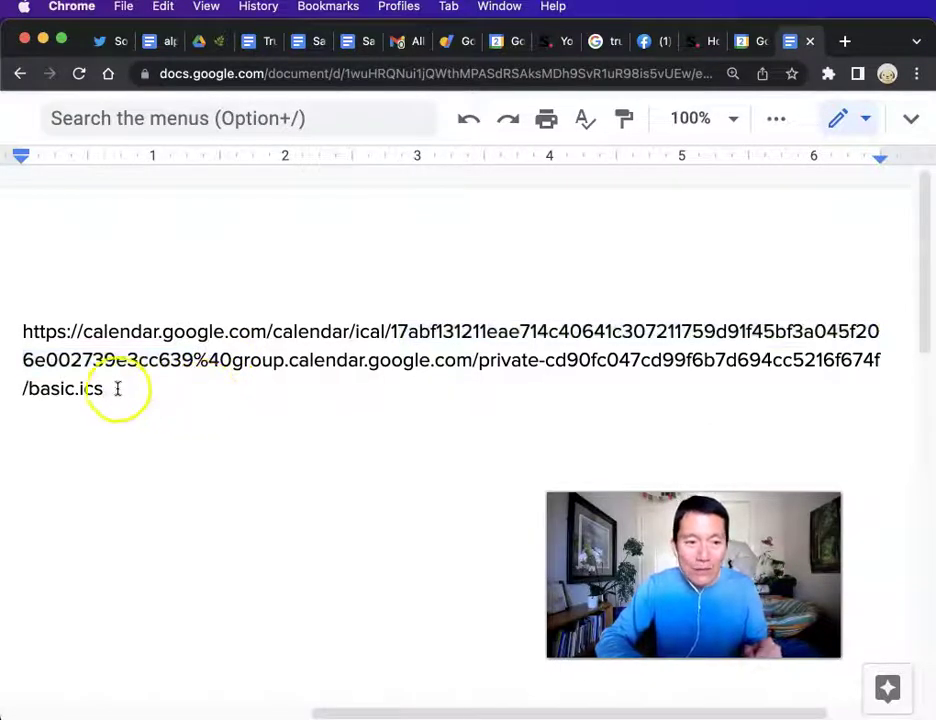
pyautogui.doubleClick(77, 391)
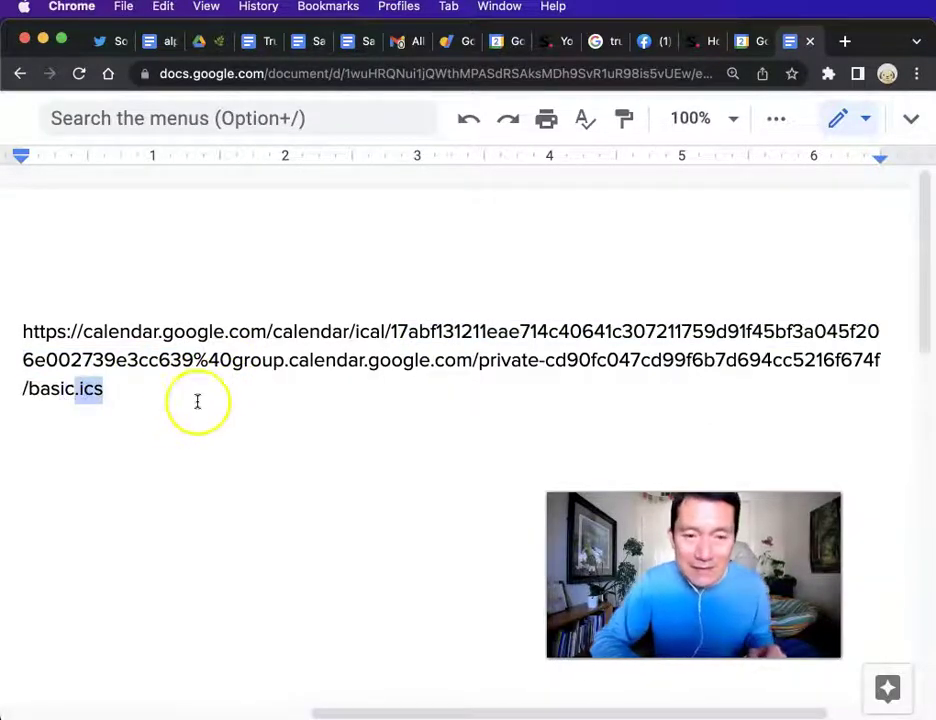
pyautogui.click(215, 386)
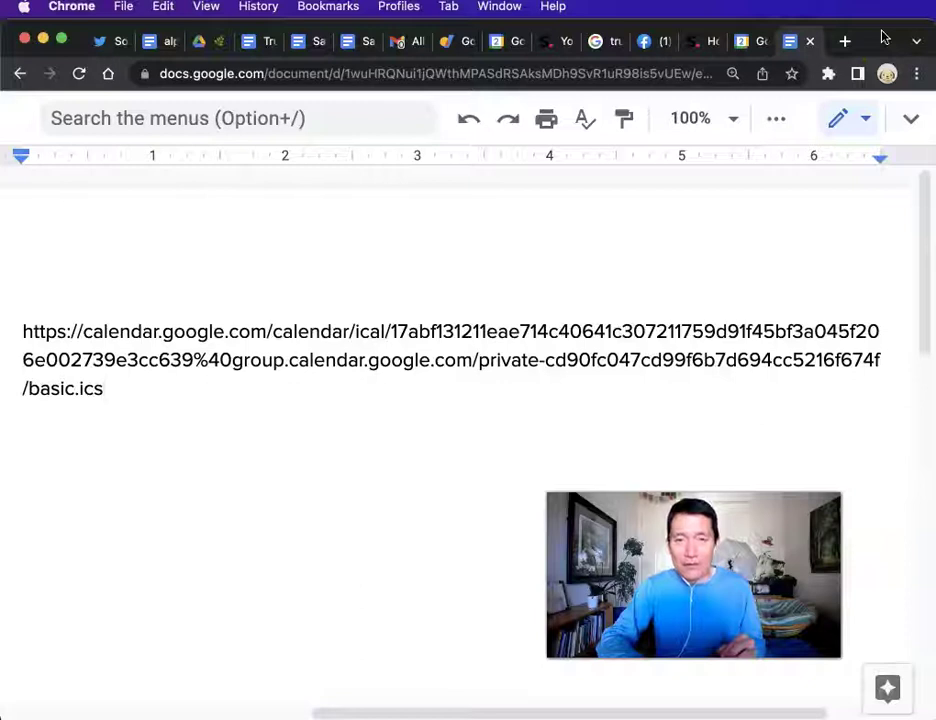
pyautogui.moveTo(888, 36); pyautogui.dragTo(935, 719)
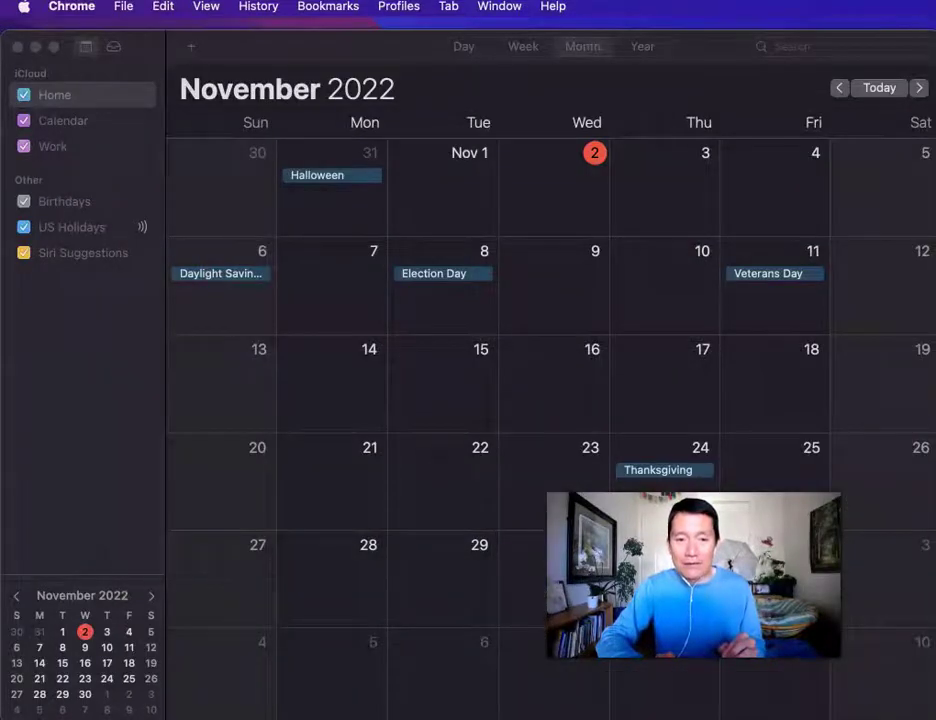
# - Bring Apple Calendar forward and open its File menu
pyautogui.click(340, 55)
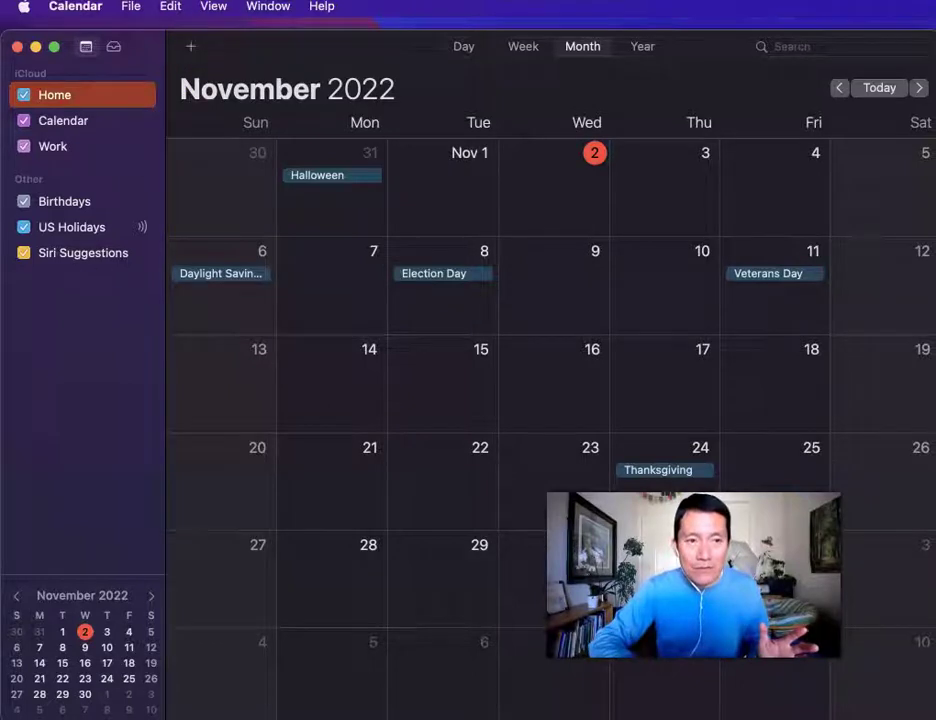
pyautogui.click(131, 6)
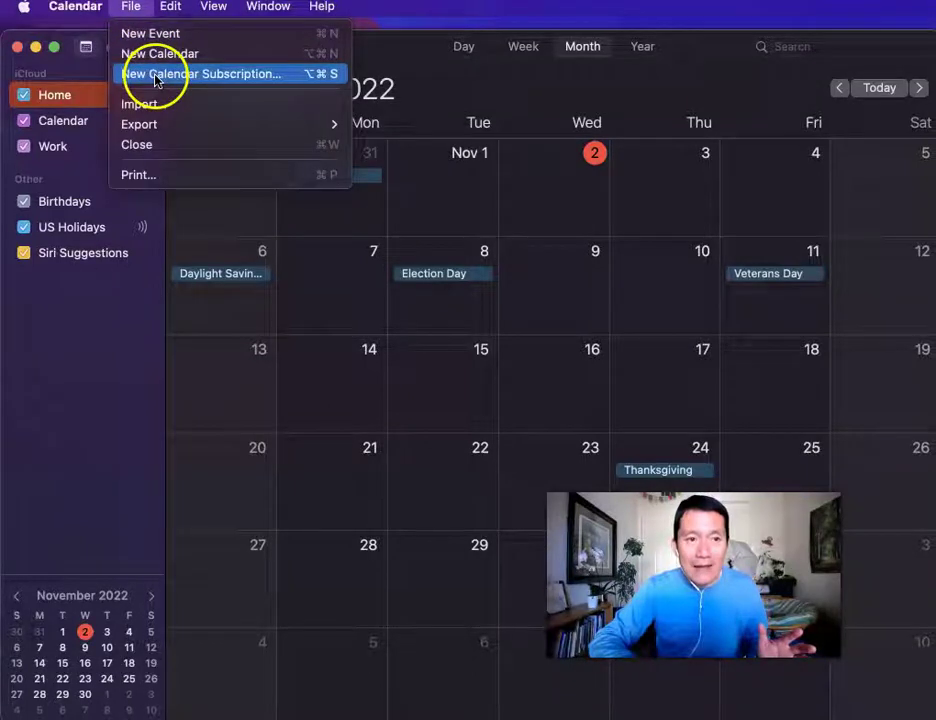
# - Create a New Calendar Subscription with the pasted Google iCal URL
pyautogui.click(220, 75)
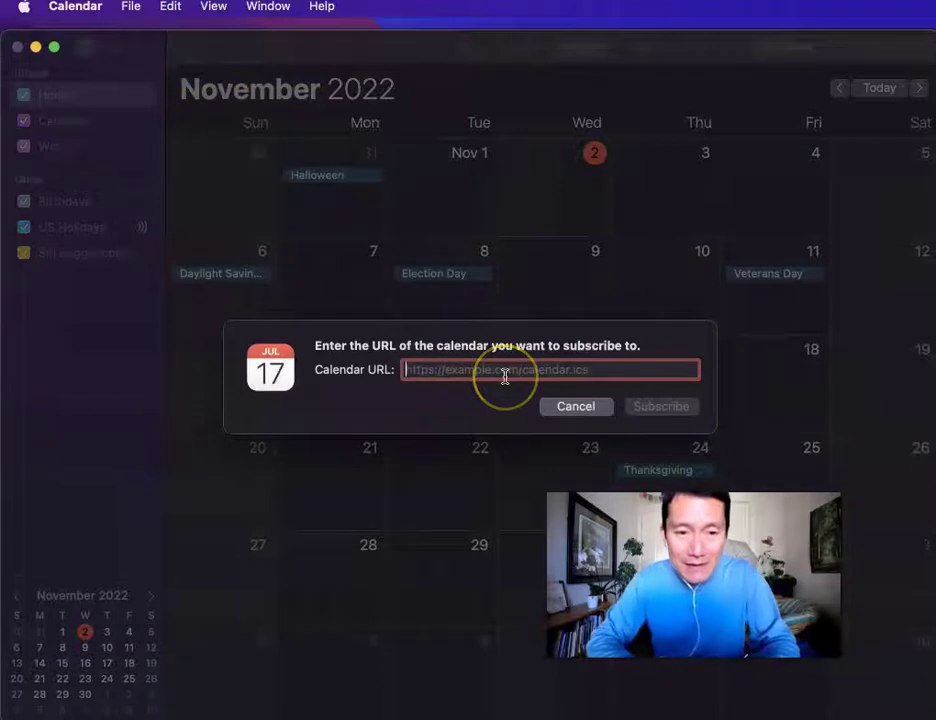
pyautogui.press('super+v')
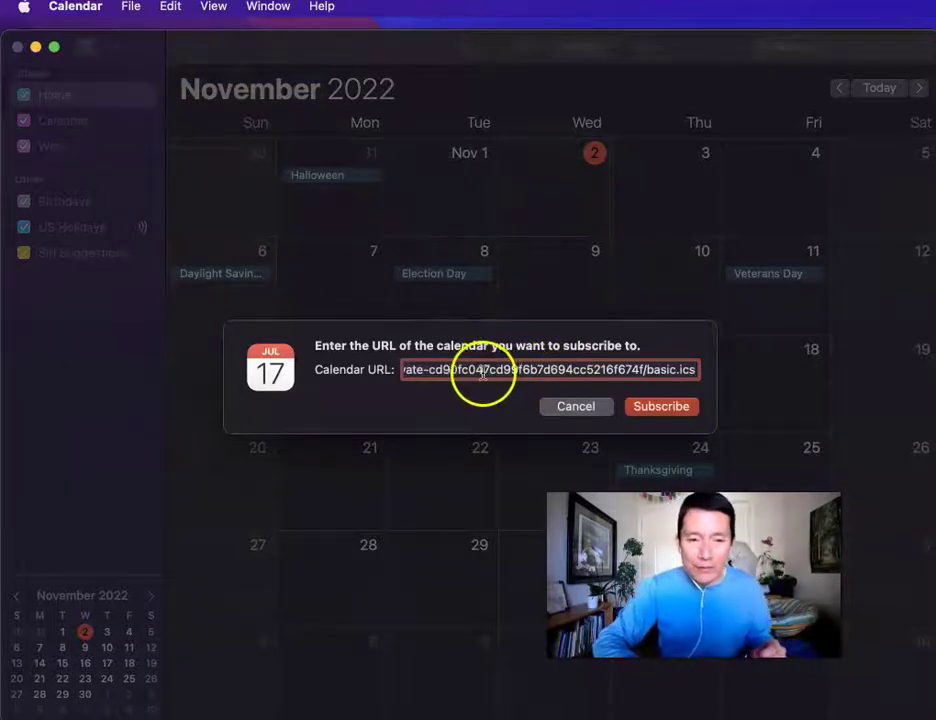
pyautogui.click(660, 410)
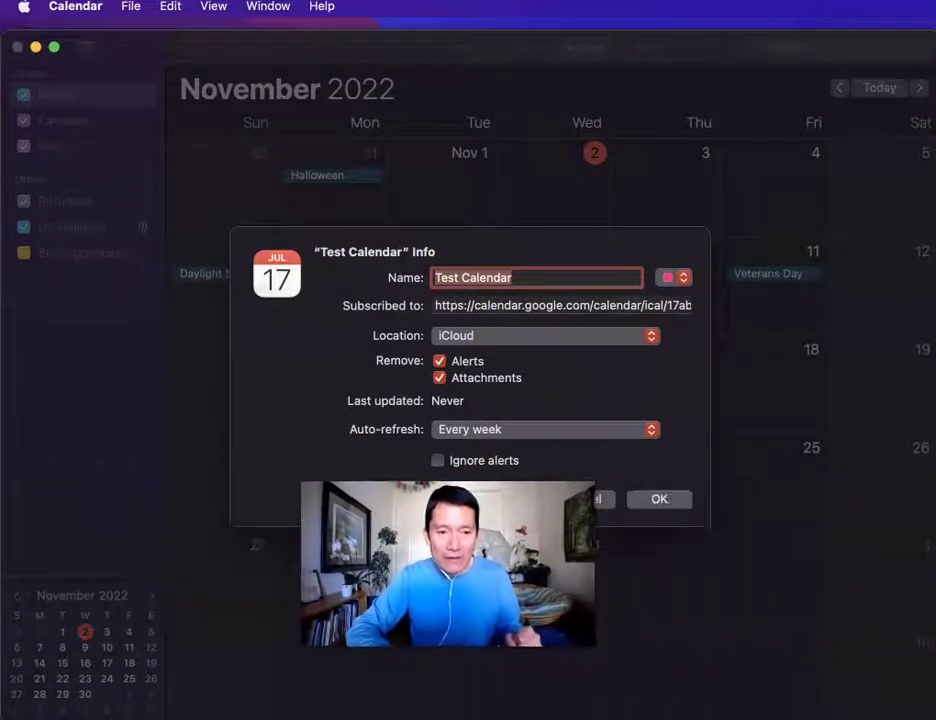
# - Check the Test Calendar name and keep iCloud as its storage location
pyautogui.click(453, 267)
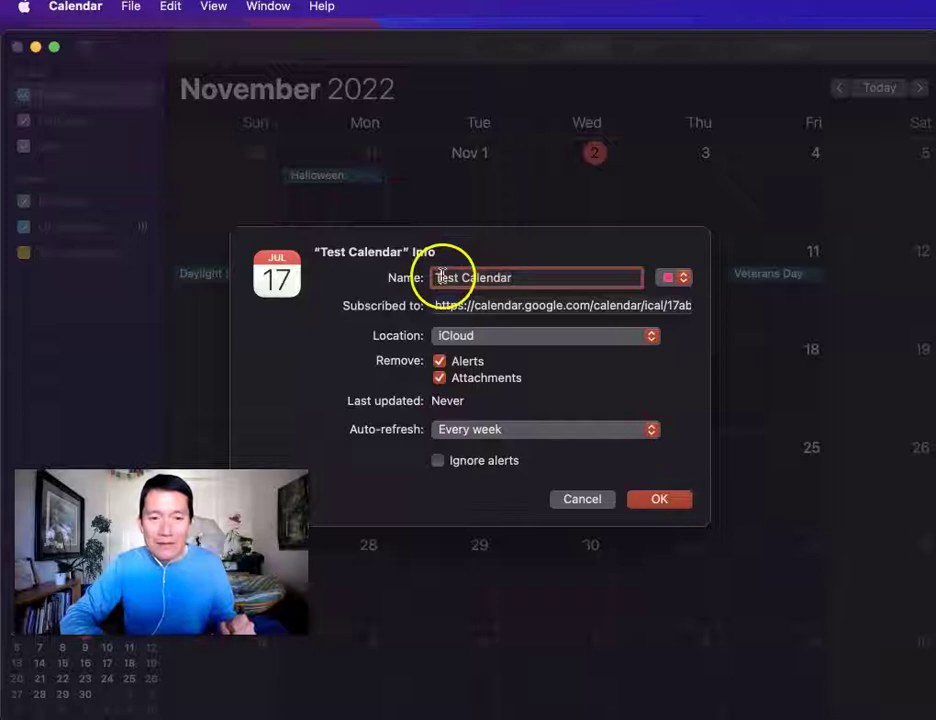
pyautogui.moveTo(531, 274); pyautogui.dragTo(444, 272)
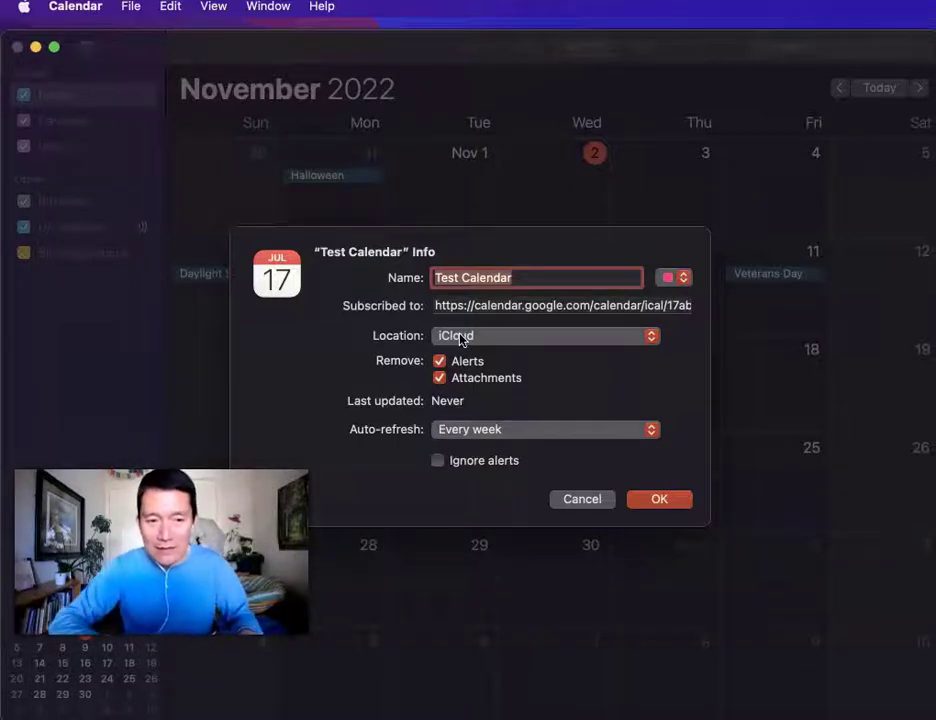
pyautogui.click(506, 335)
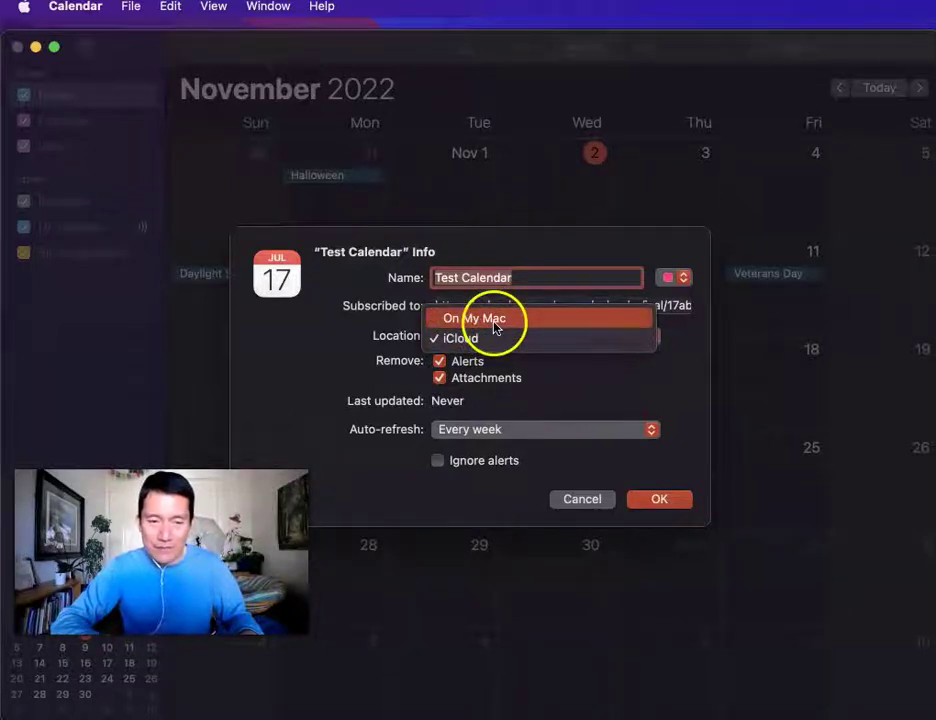
pyautogui.click(286, 378)
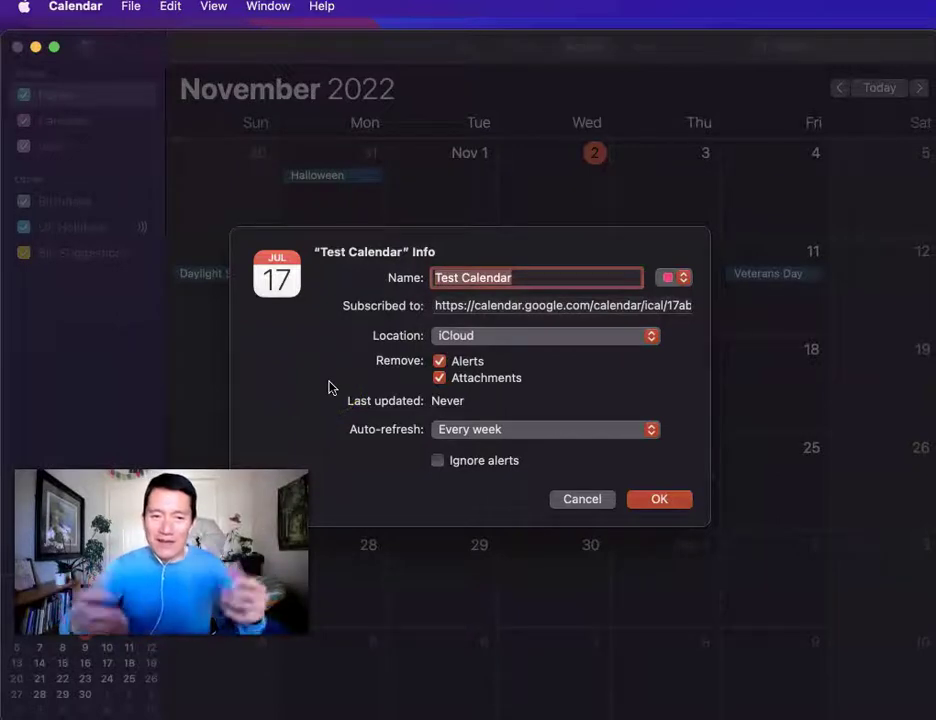
# - Uncheck both Remove Alerts and Remove Attachments for the Test Calendar subscription
pyautogui.click(440, 363)
pyautogui.click(478, 386)
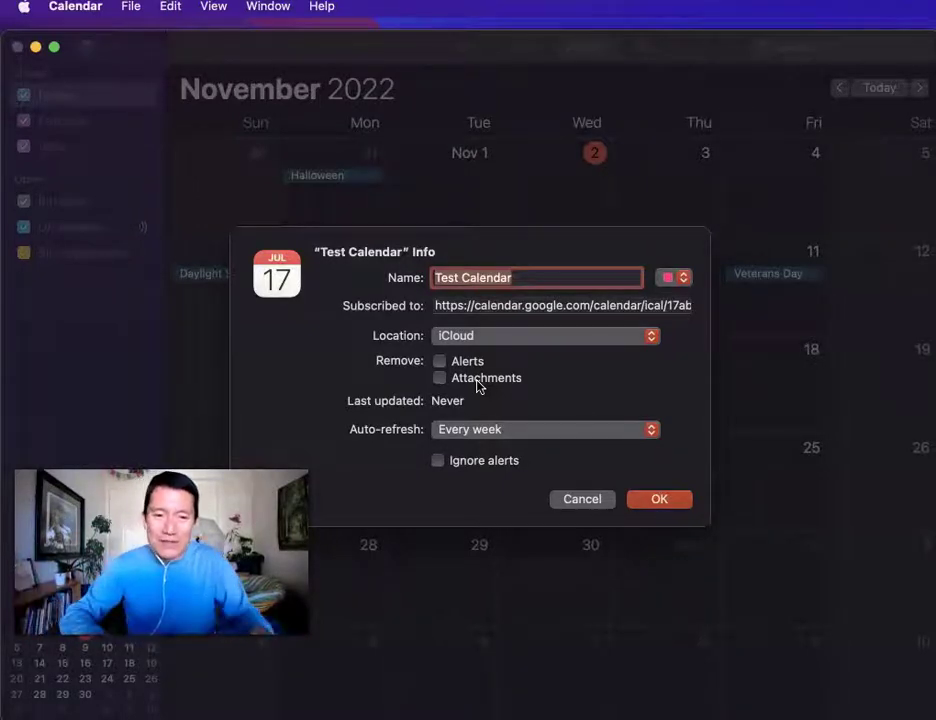
pyautogui.click(440, 378)
pyautogui.click(439, 361)
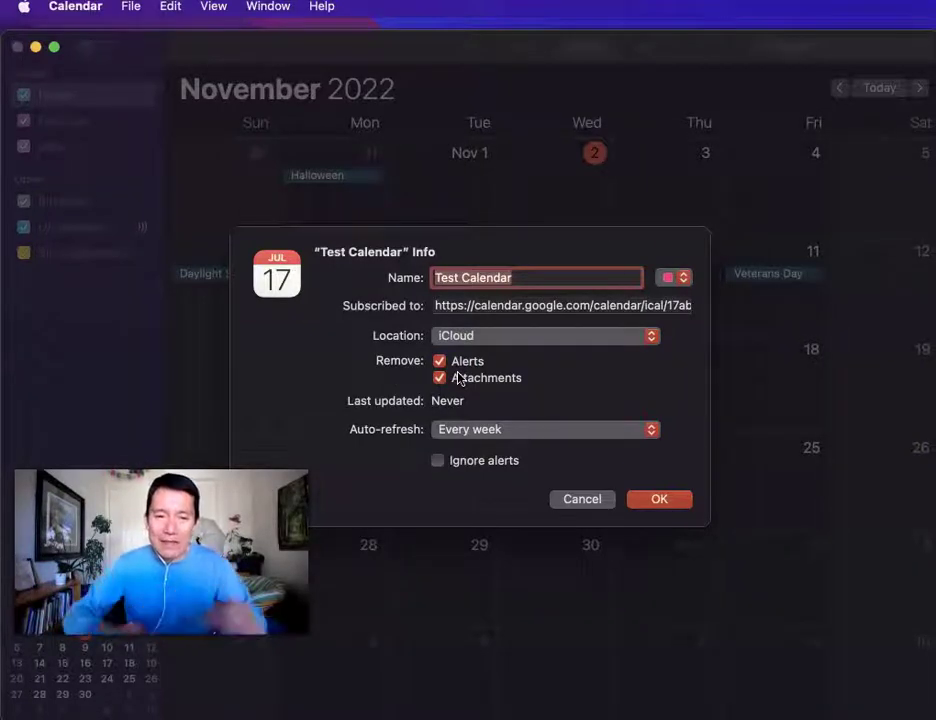
pyautogui.click(440, 378)
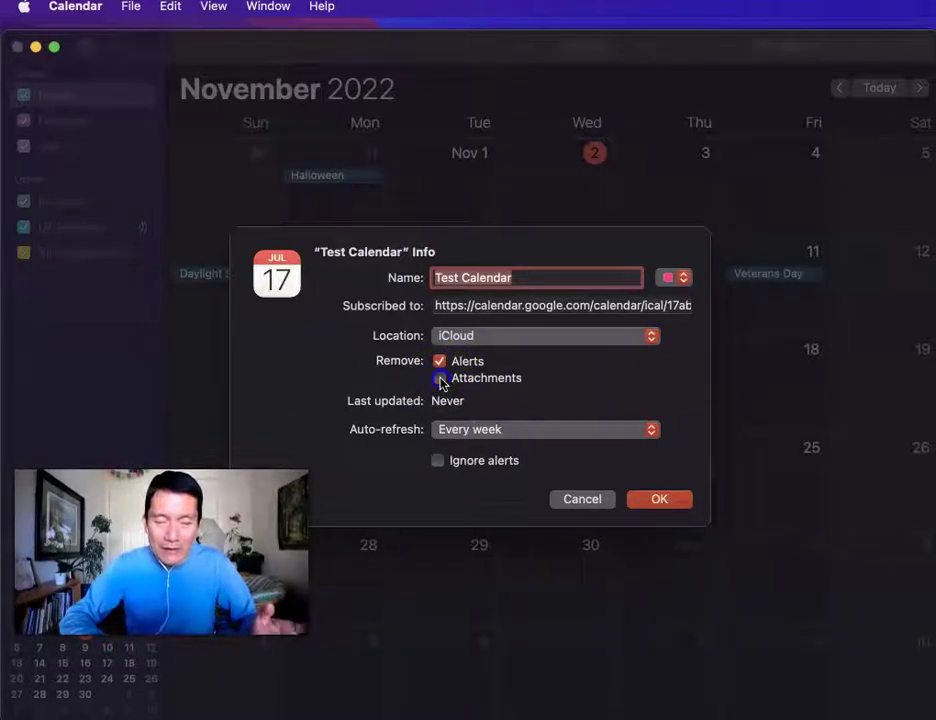
pyautogui.click(440, 378)
pyautogui.click(440, 379)
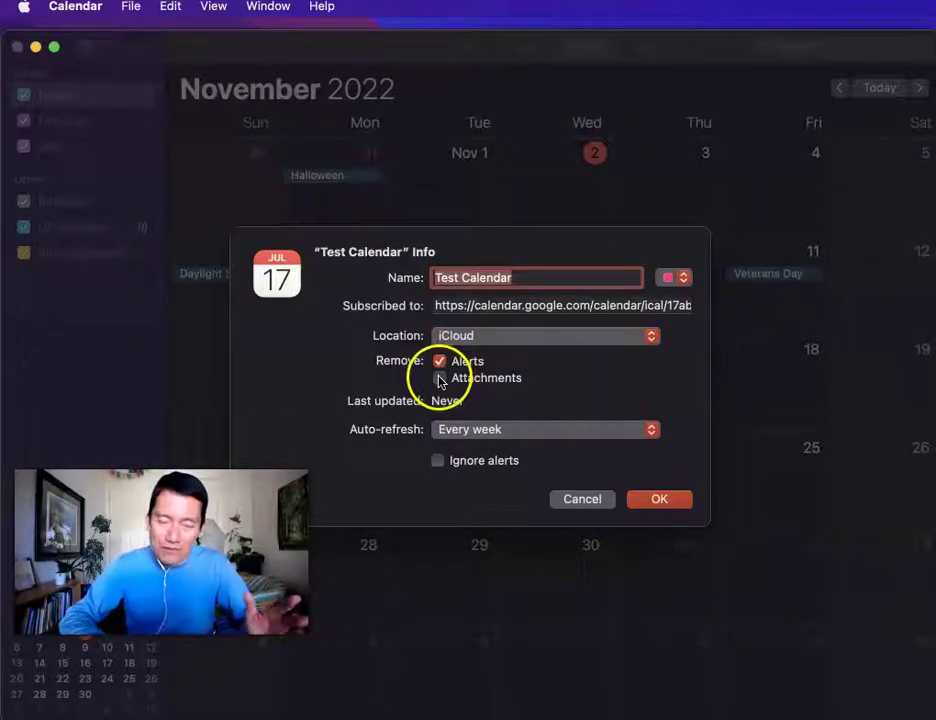
pyautogui.click(440, 378)
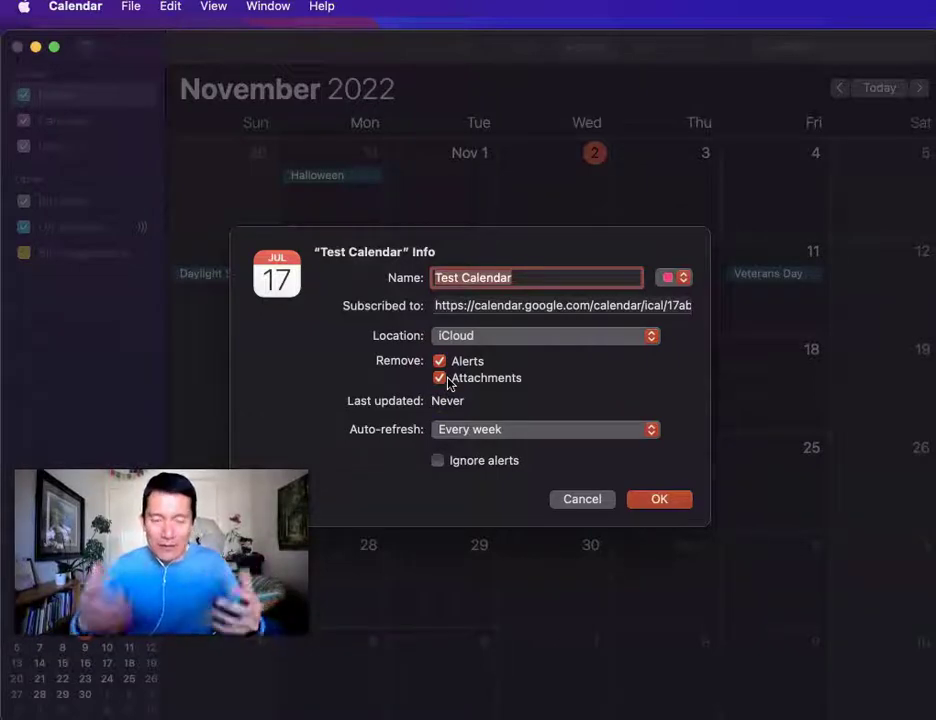
pyautogui.click(440, 378)
pyautogui.click(440, 372)
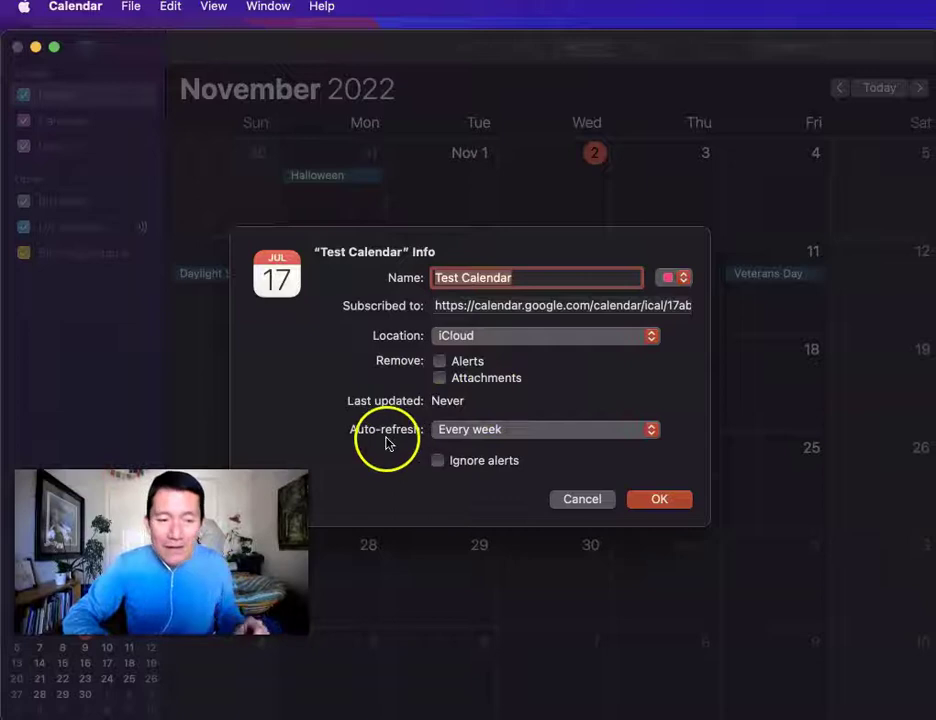
# - Set the subscription's Auto-refresh interval to Every 5 minutes
pyautogui.click(487, 432)
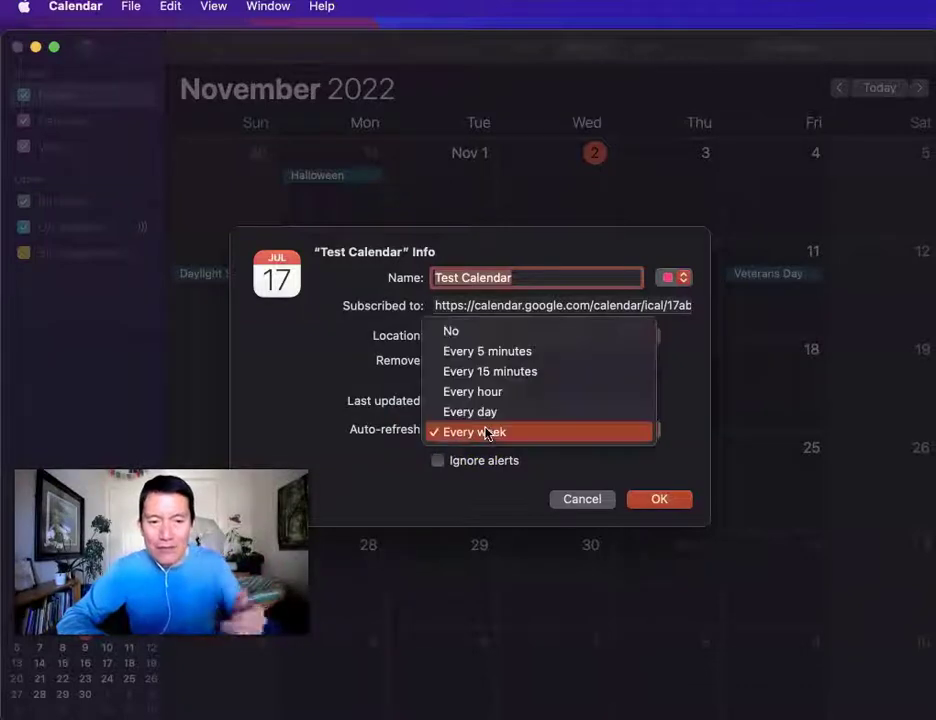
pyautogui.click(487, 355)
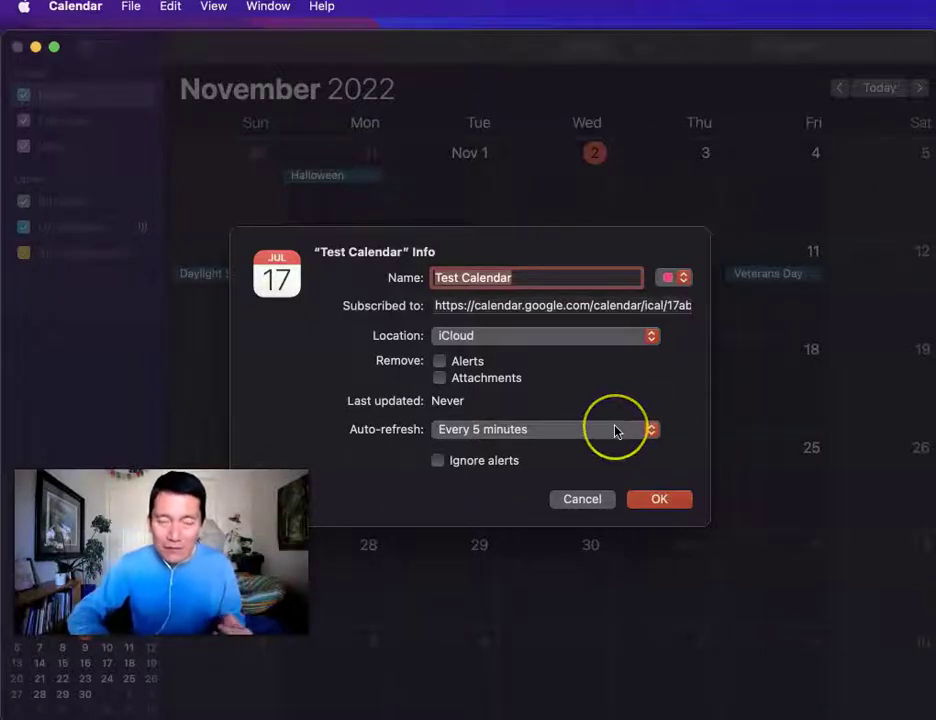
pyautogui.click(616, 430)
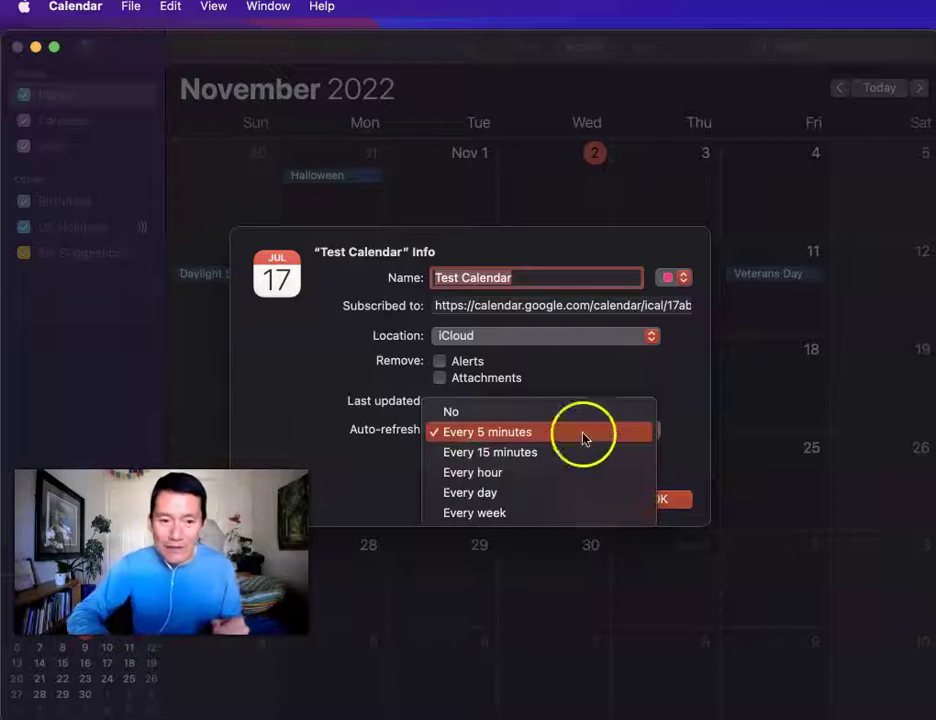
pyautogui.click(520, 492)
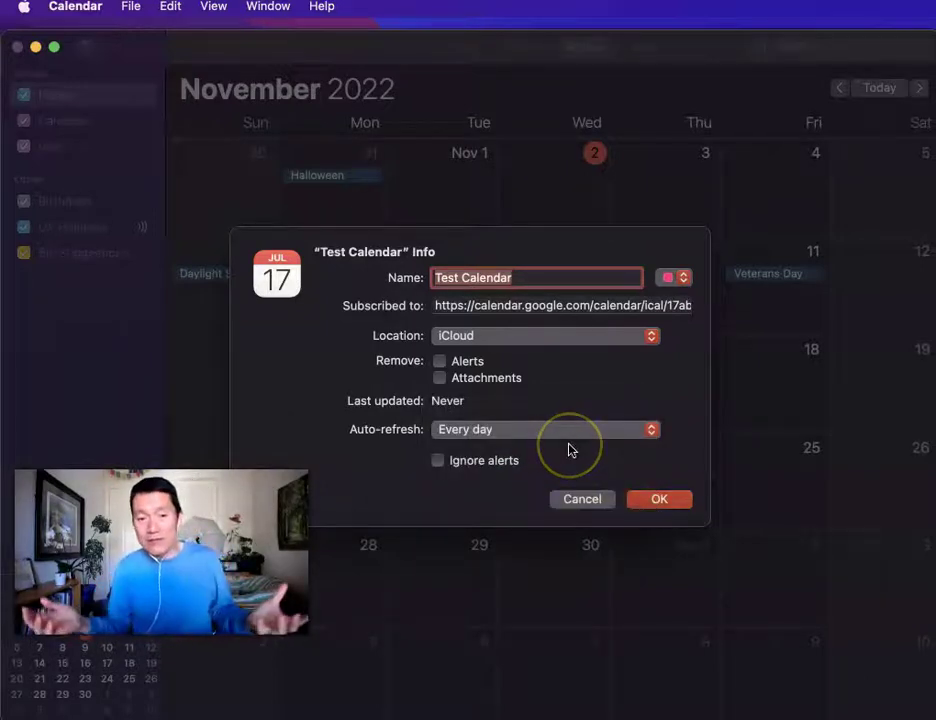
pyautogui.click(553, 432)
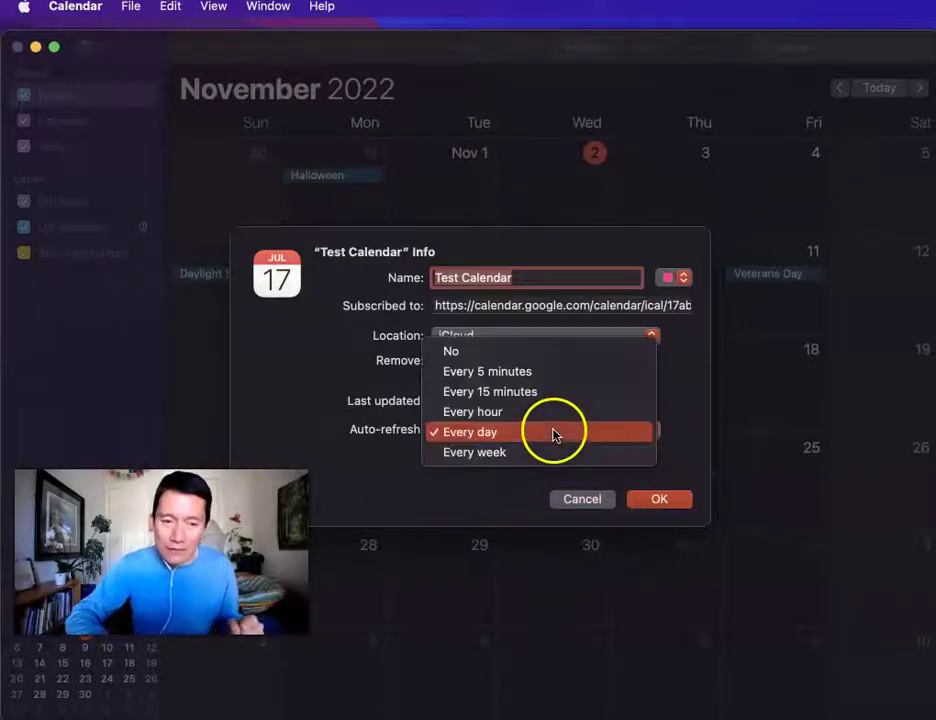
pyautogui.click(501, 372)
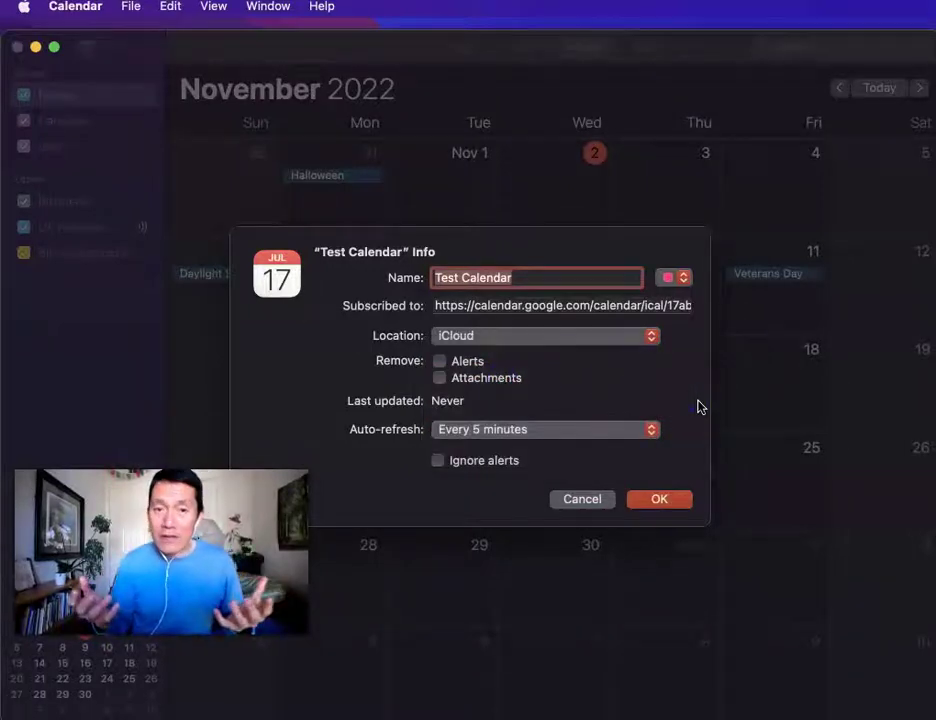
pyautogui.click(648, 429)
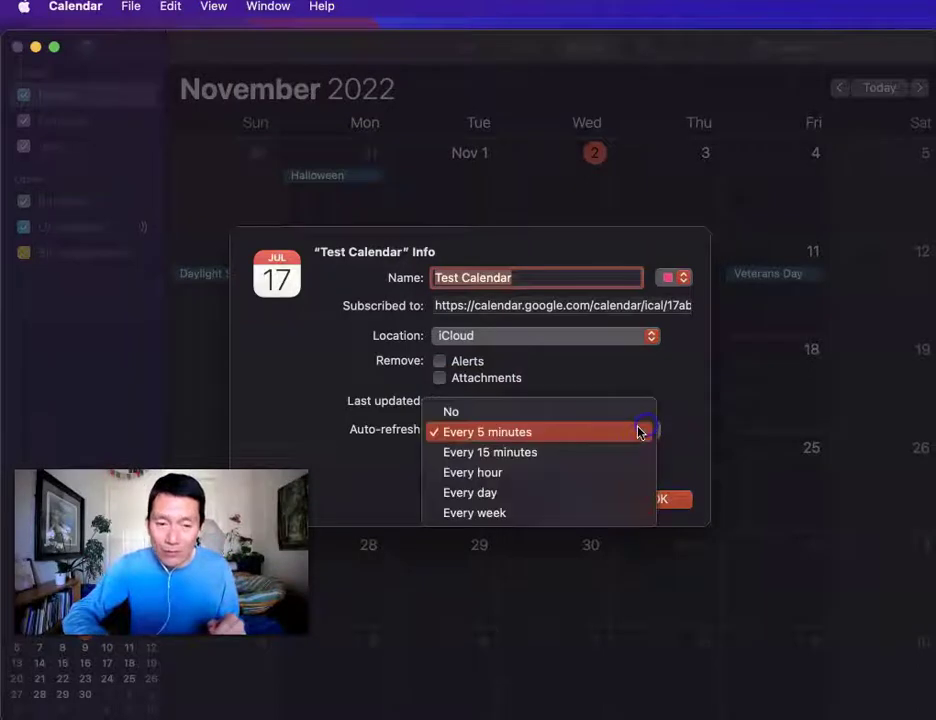
pyautogui.click(672, 410)
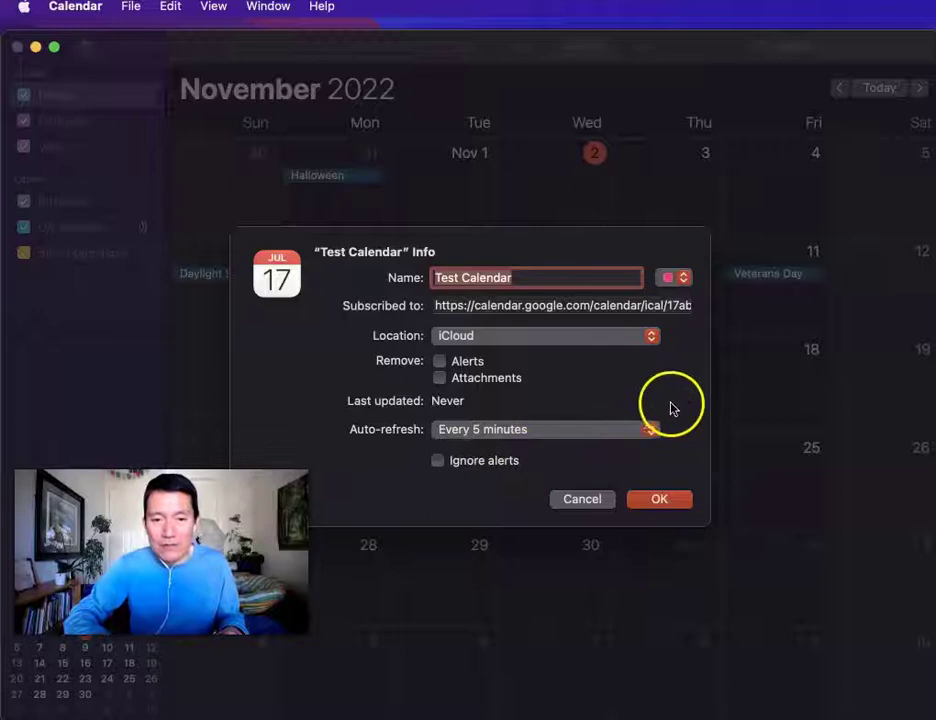
# - Save the subscription and view the Super Great Event details on November 2
pyautogui.click(659, 500)
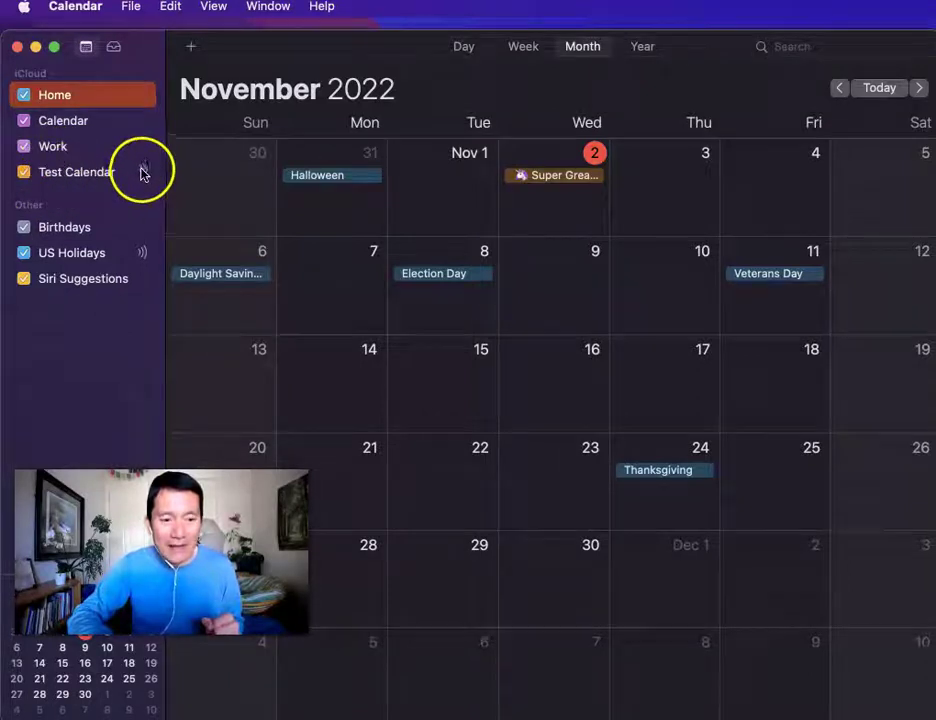
pyautogui.click(548, 183)
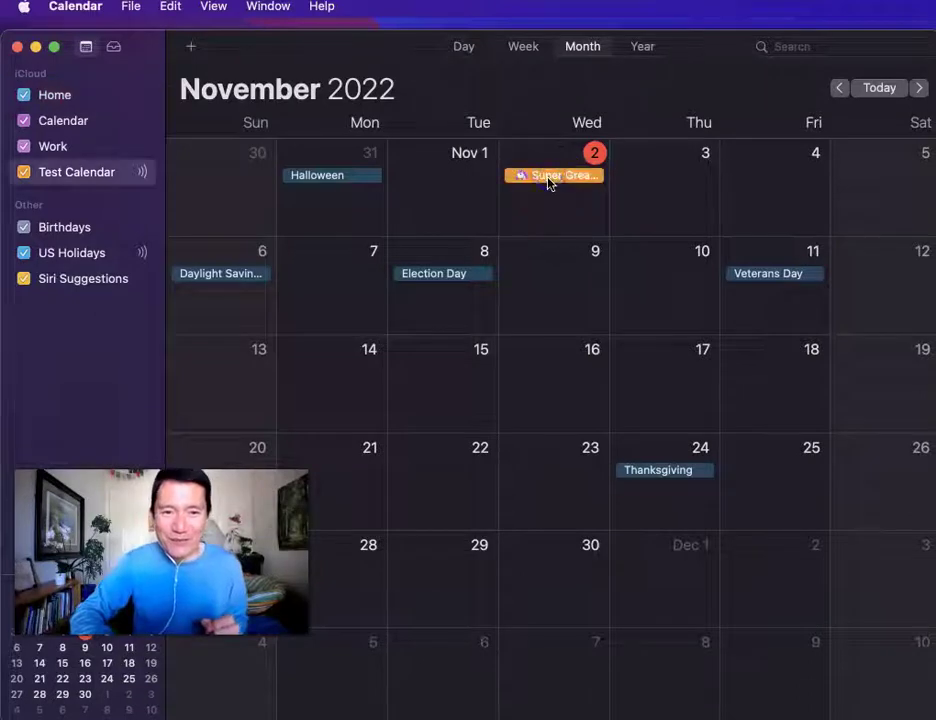
pyautogui.doubleClick(541, 183)
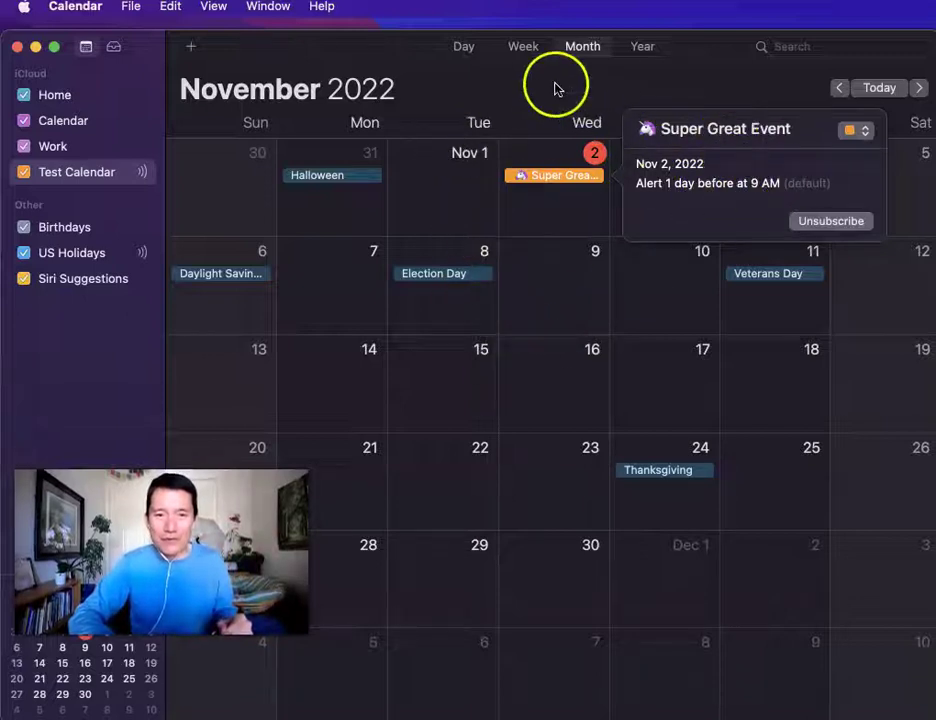
pyautogui.click(520, 90)
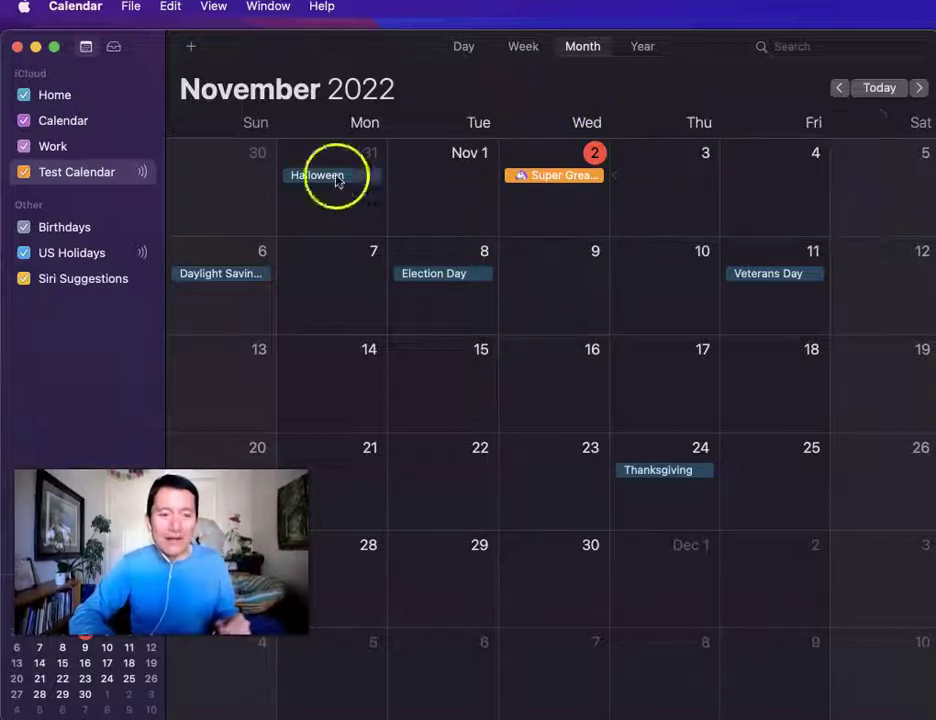
# - Select Test Calendar in the sidebar, leaving its name unchanged
pyautogui.click(58, 177)
pyautogui.click(100, 170)
pyautogui.click(66, 176)
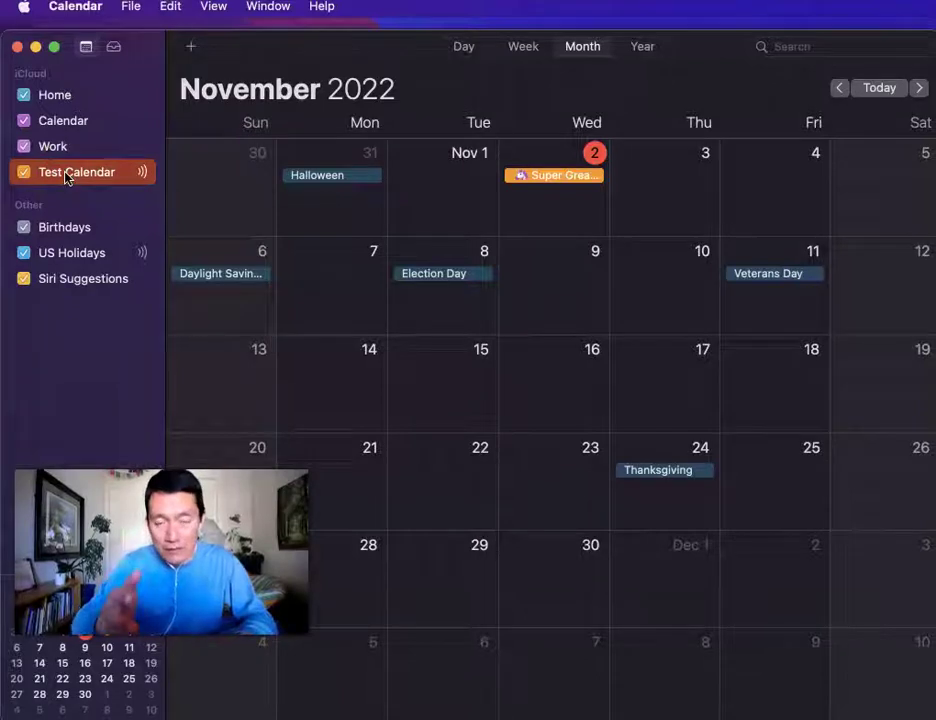
# - Reopen Test Calendar's Get Info from the sidebar to check its last update
pyautogui.rightClick(68, 176)
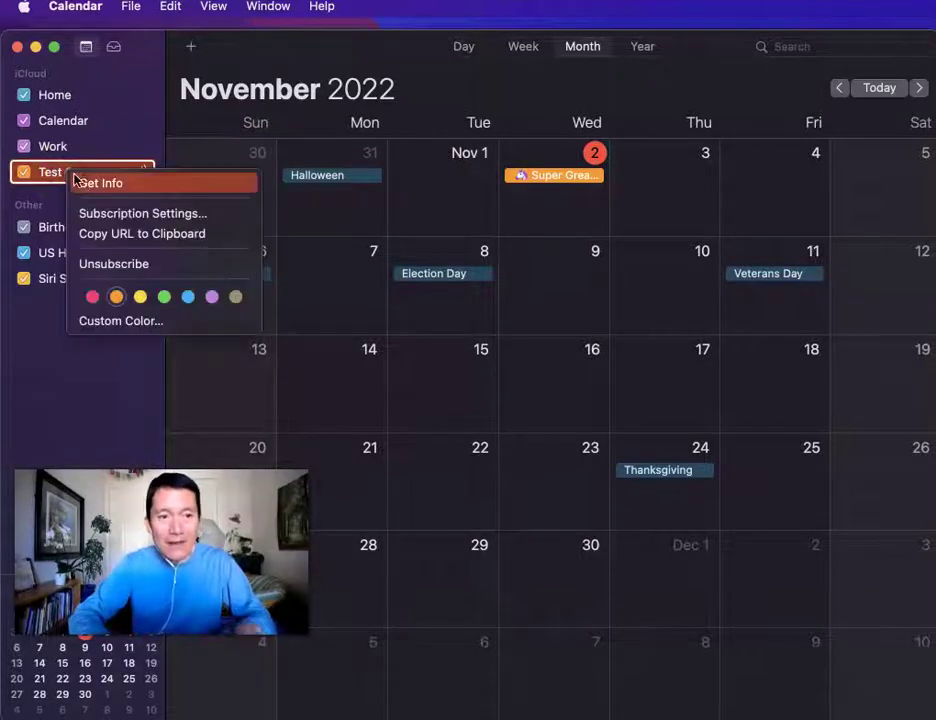
pyautogui.click(102, 184)
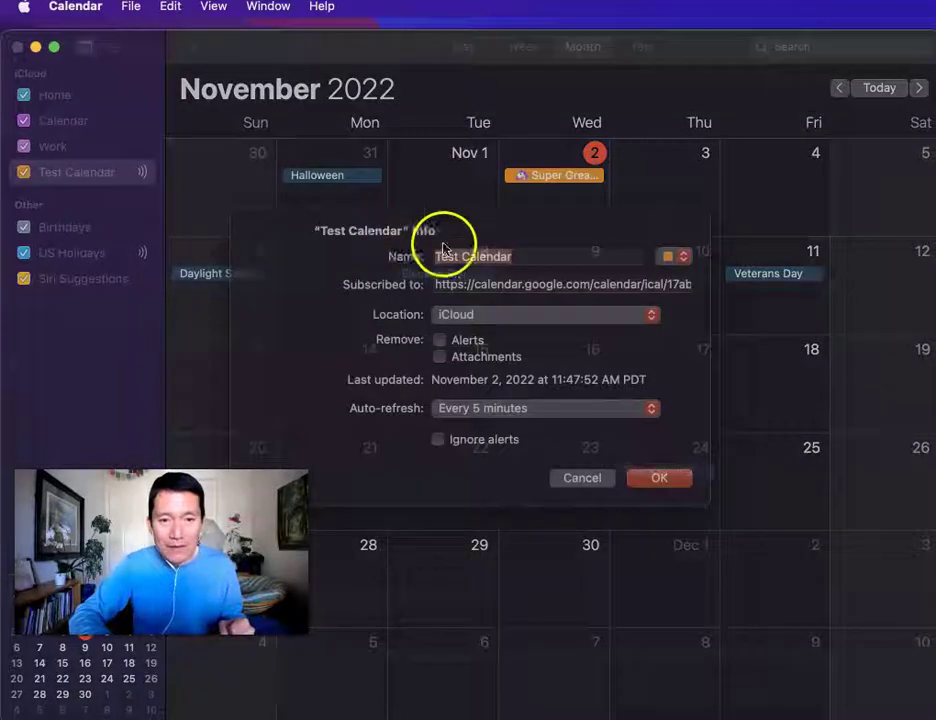